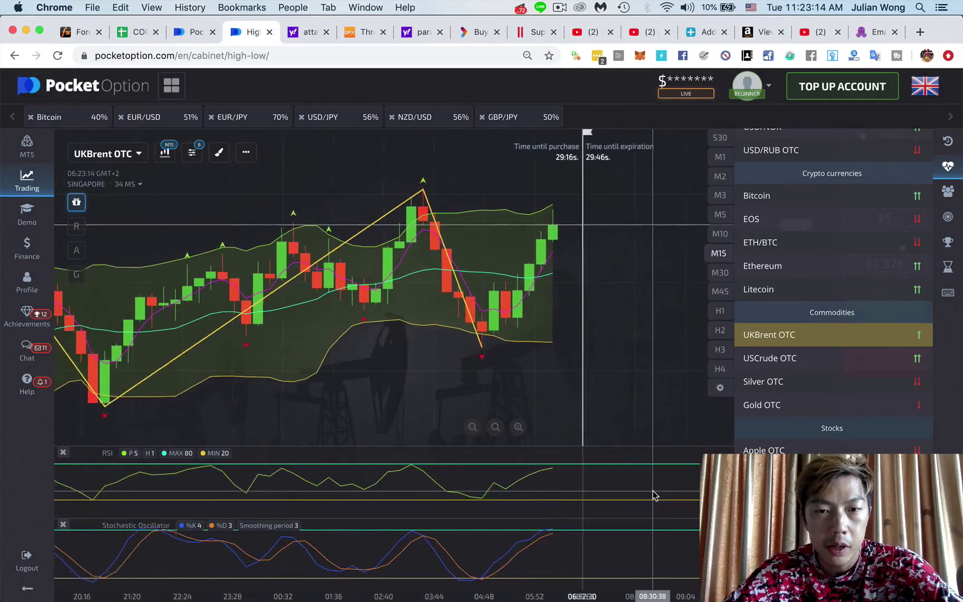
- Zoom the UKBrent OTC M15 chart out to show many more candles and a longer span
{"action": "scroll", "coordinate": [652, 495], "scroll_direction": "down", "scroll_amount": 5}
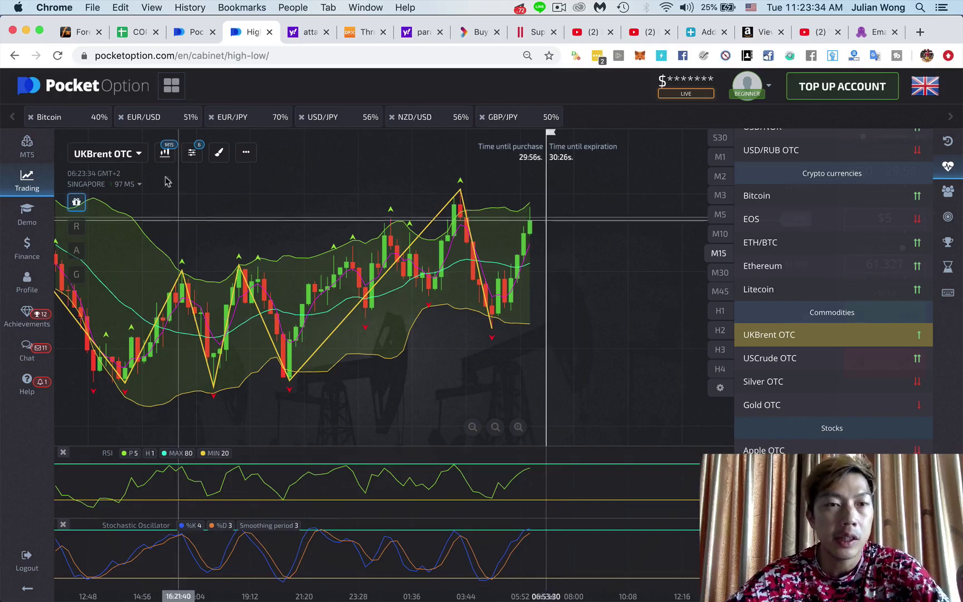
{"action": "left_click", "coordinate": [164, 153]}
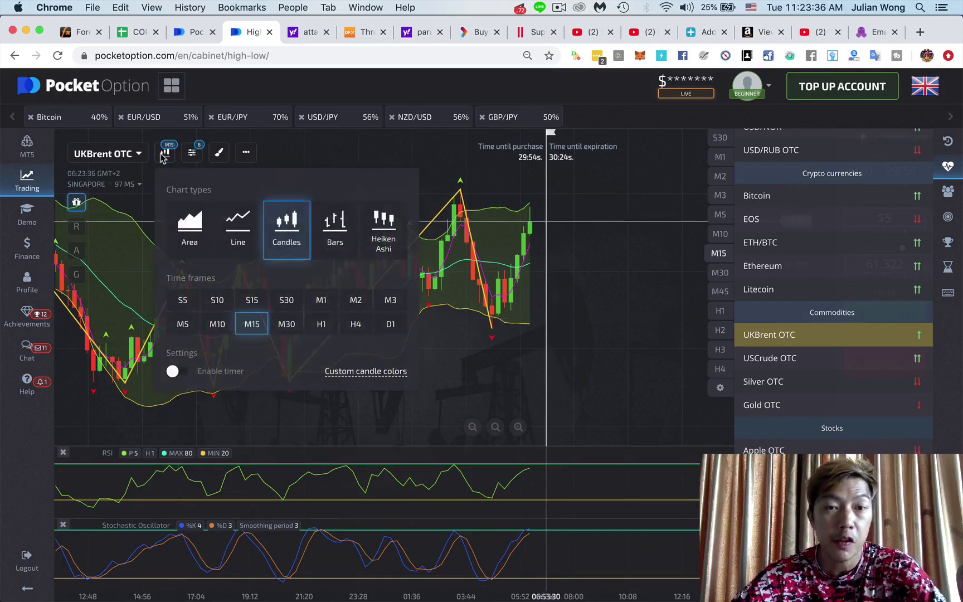
{"action": "left_click", "coordinate": [321, 304]}
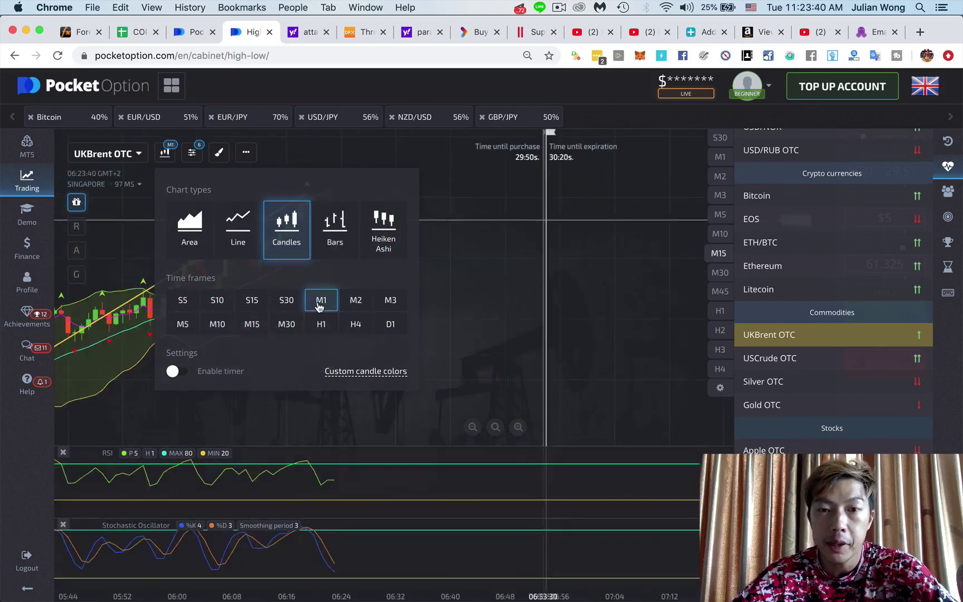
{"action": "left_click", "coordinate": [583, 298]}
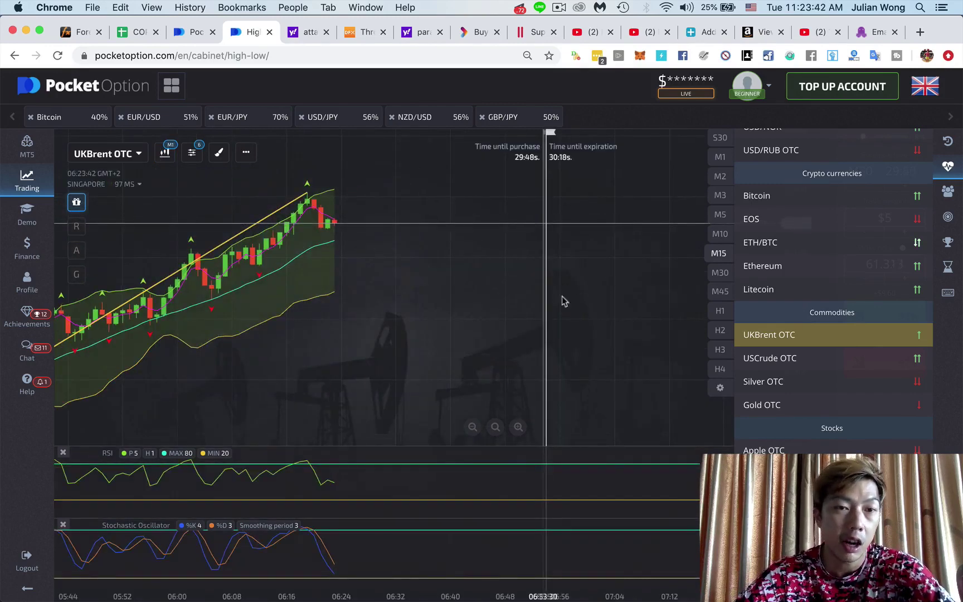
{"action": "left_click", "coordinate": [165, 153]}
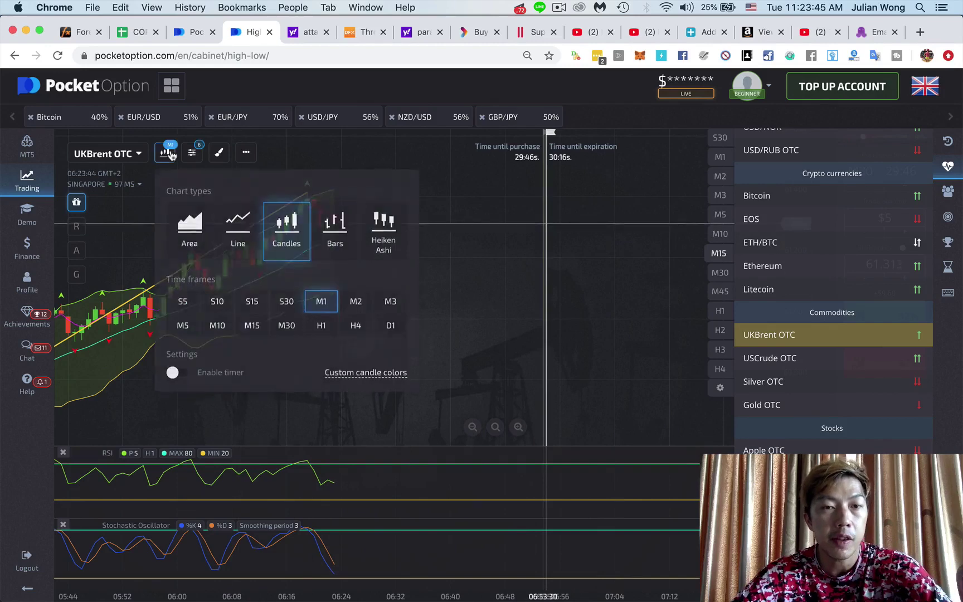
{"action": "left_click", "coordinate": [251, 331]}
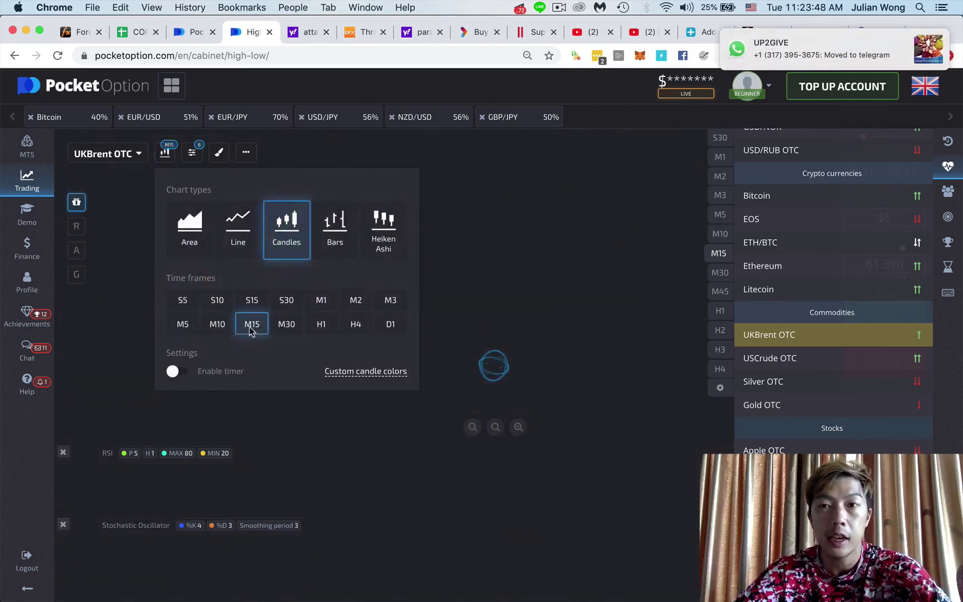
{"action": "left_click", "coordinate": [564, 276]}
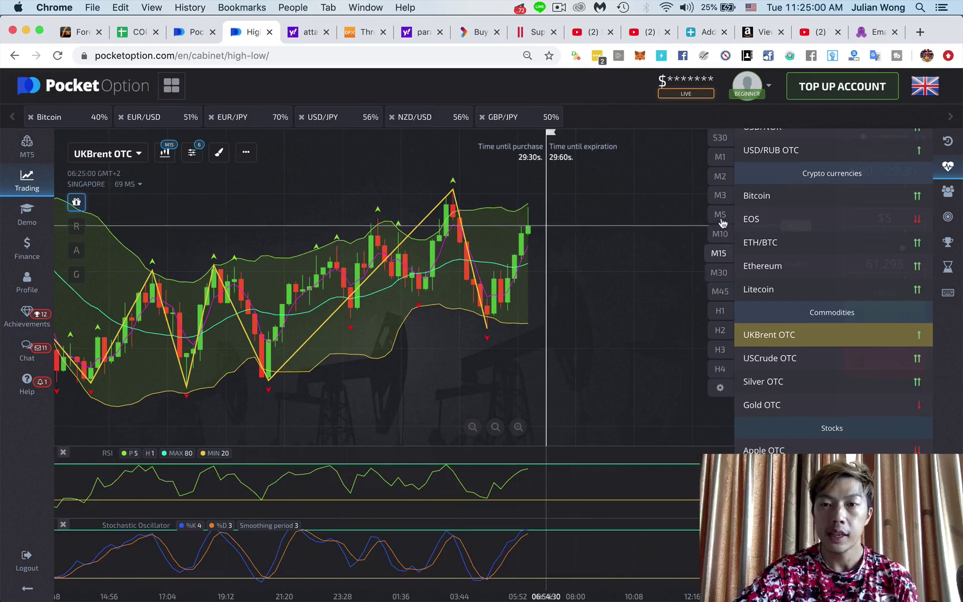
{"action": "left_click", "coordinate": [719, 216]}
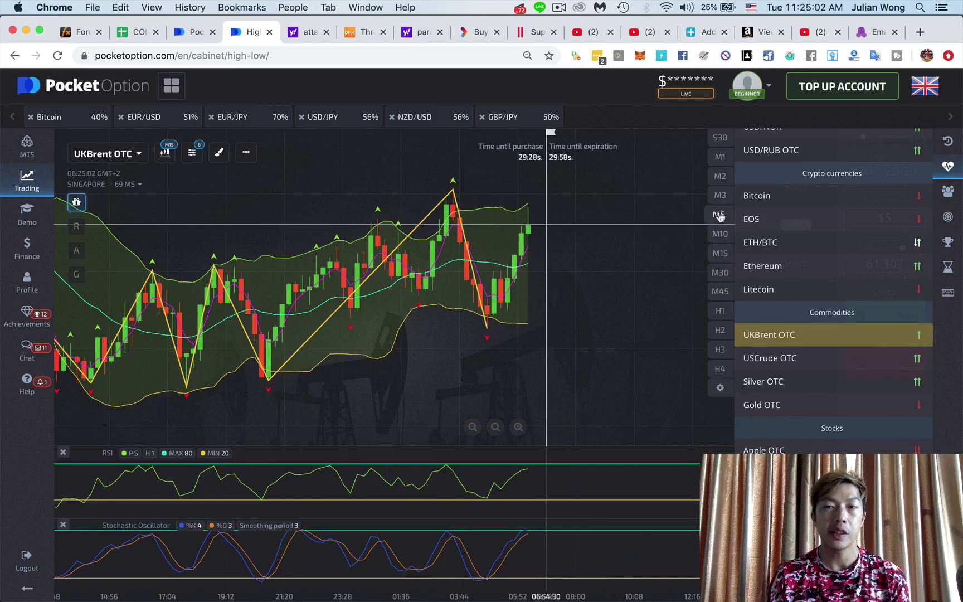
{"action": "left_click", "coordinate": [720, 262]}
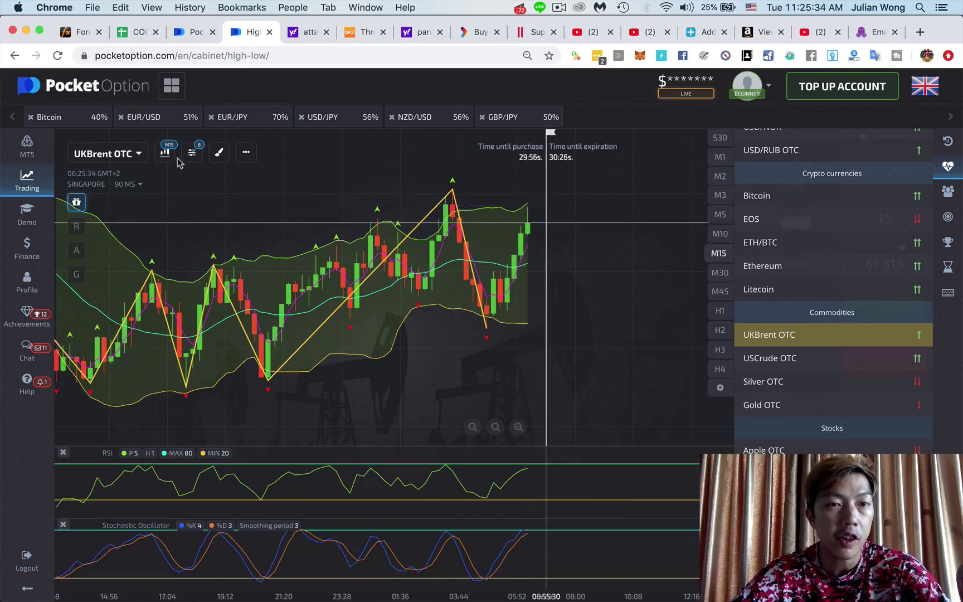
{"action": "left_click", "coordinate": [195, 156]}
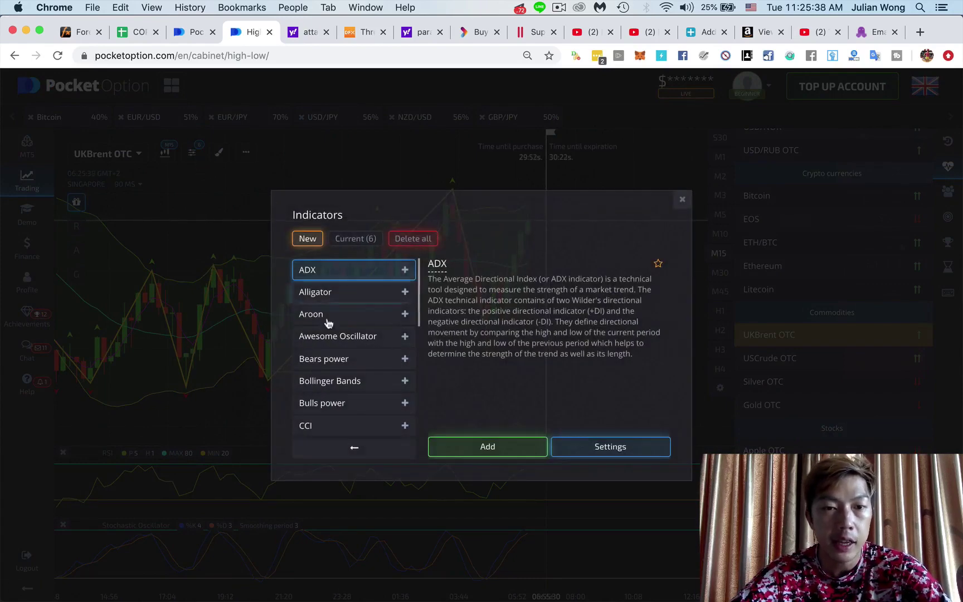
{"action": "left_click", "coordinate": [354, 385]}
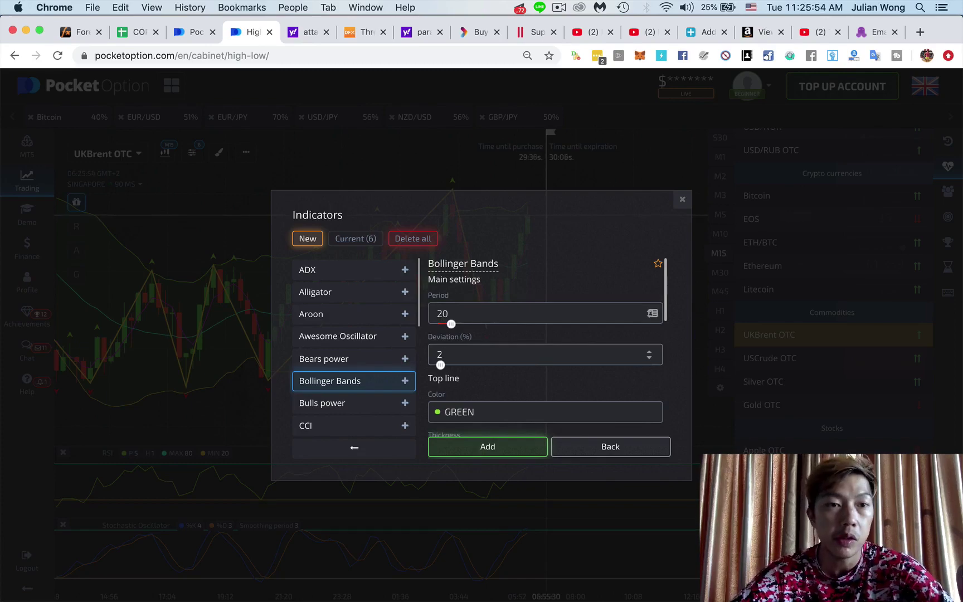
{"action": "left_click", "coordinate": [683, 200]}
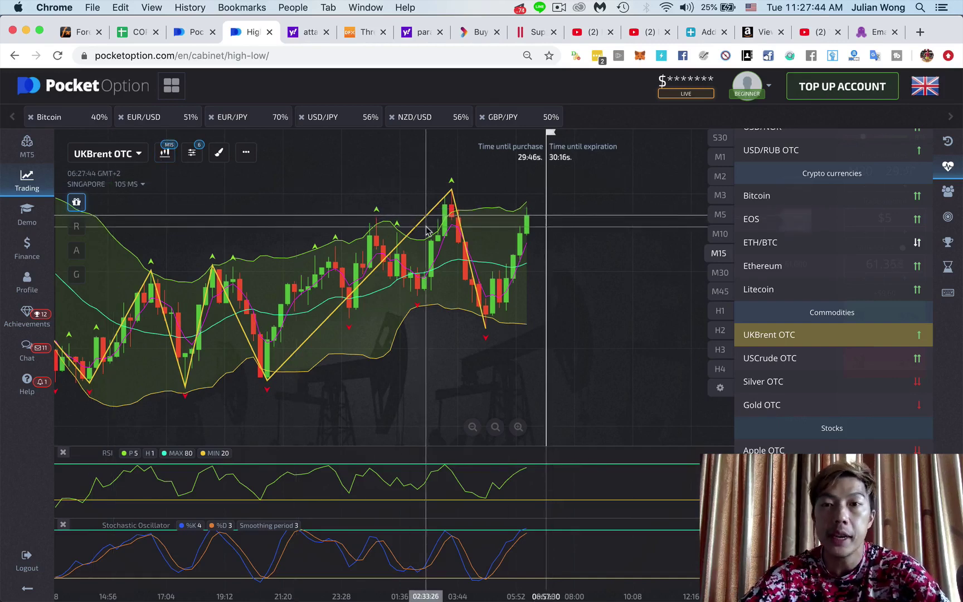
- Show the trade form beside the chart, stepping purchase time from M30 to M10 and back to M30
{"action": "left_click", "coordinate": [950, 144]}
{"action": "left_click", "coordinate": [950, 144]}
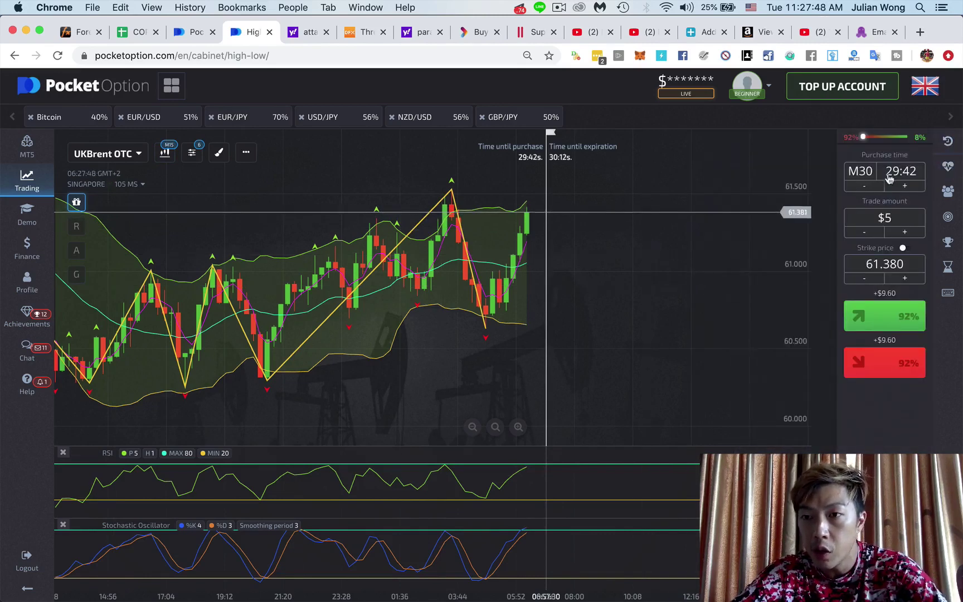
{"action": "left_click", "coordinate": [868, 186]}
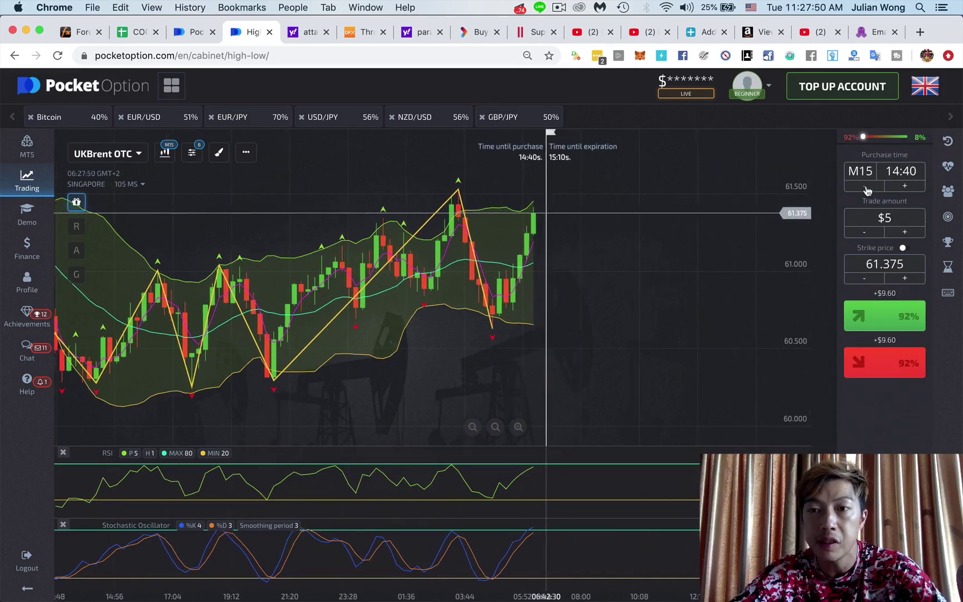
{"action": "left_click", "coordinate": [867, 188]}
{"action": "left_click", "coordinate": [904, 187]}
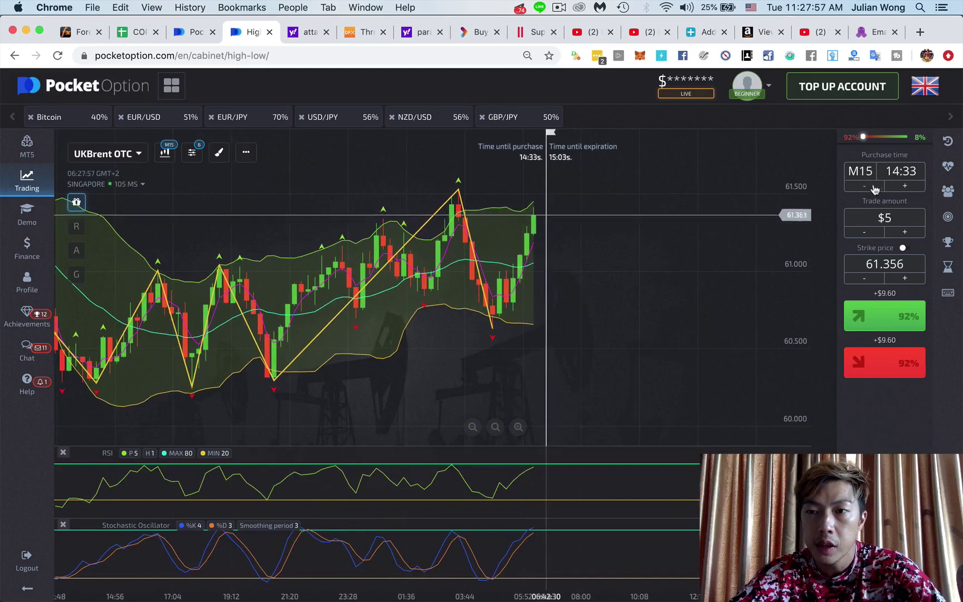
{"action": "left_click", "coordinate": [904, 188]}
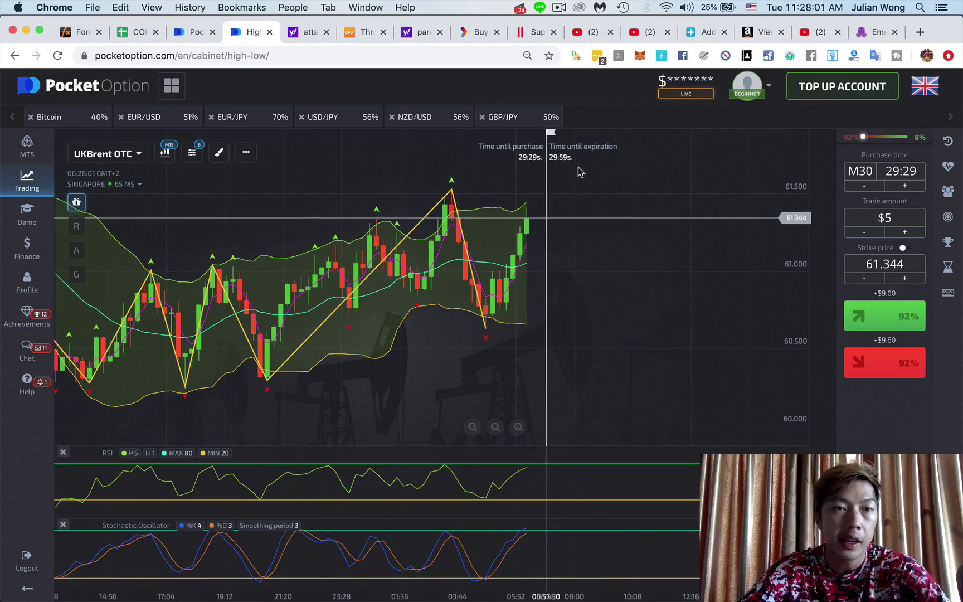
- Switch the chart to 10-minute candles and shorten the purchase time to 15 minutes
{"action": "left_click", "coordinate": [170, 158]}
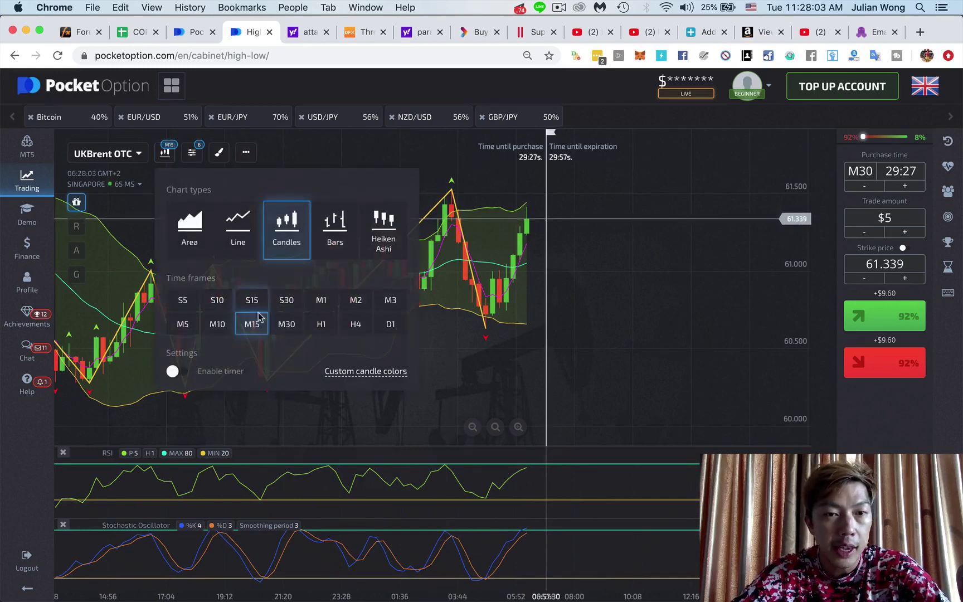
{"action": "left_click", "coordinate": [217, 324]}
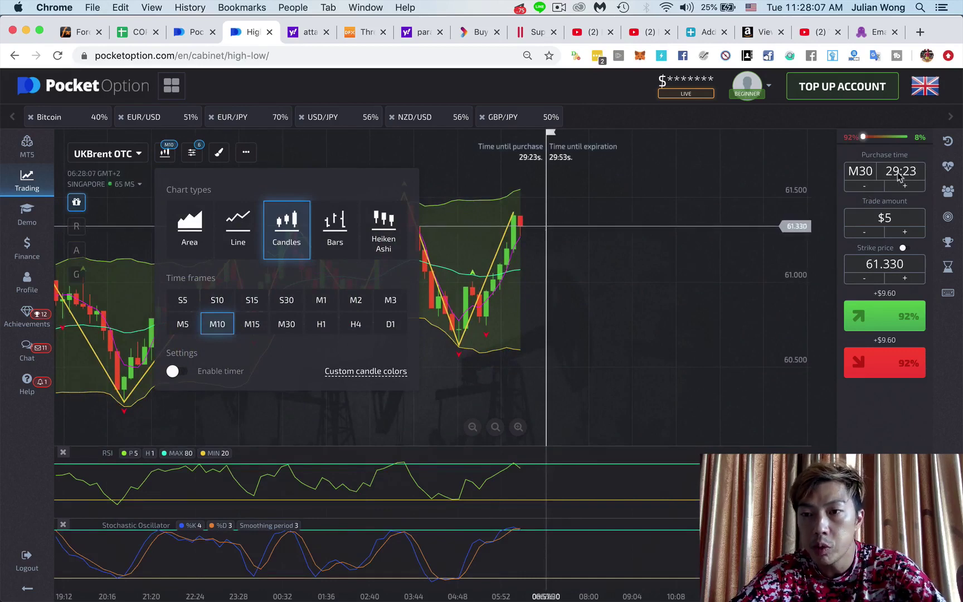
{"action": "left_click", "coordinate": [866, 190]}
{"action": "left_click", "coordinate": [865, 190]}
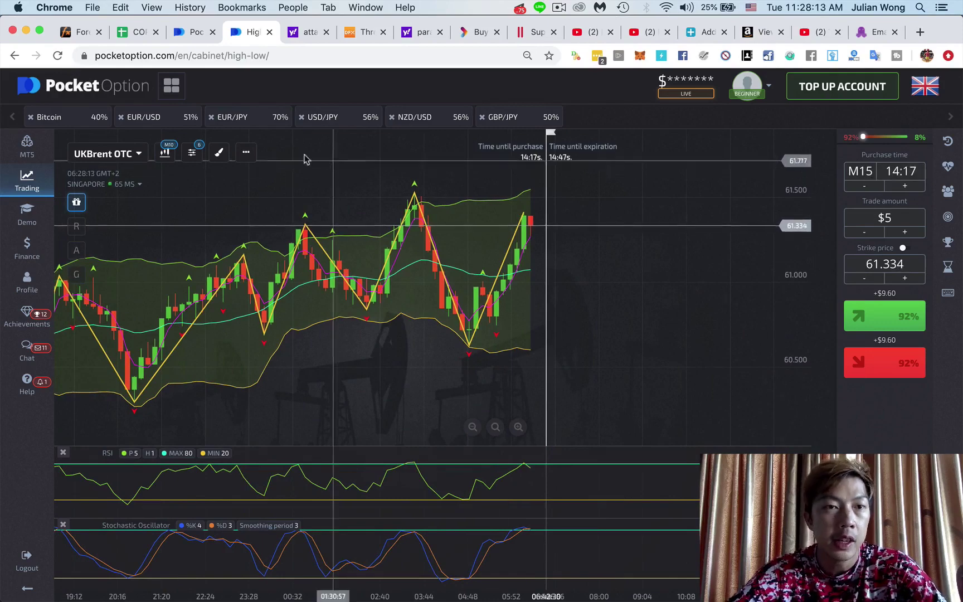
- Switch the chart to M5 candles and shorten the purchase time to M10
{"action": "left_click", "coordinate": [165, 152]}
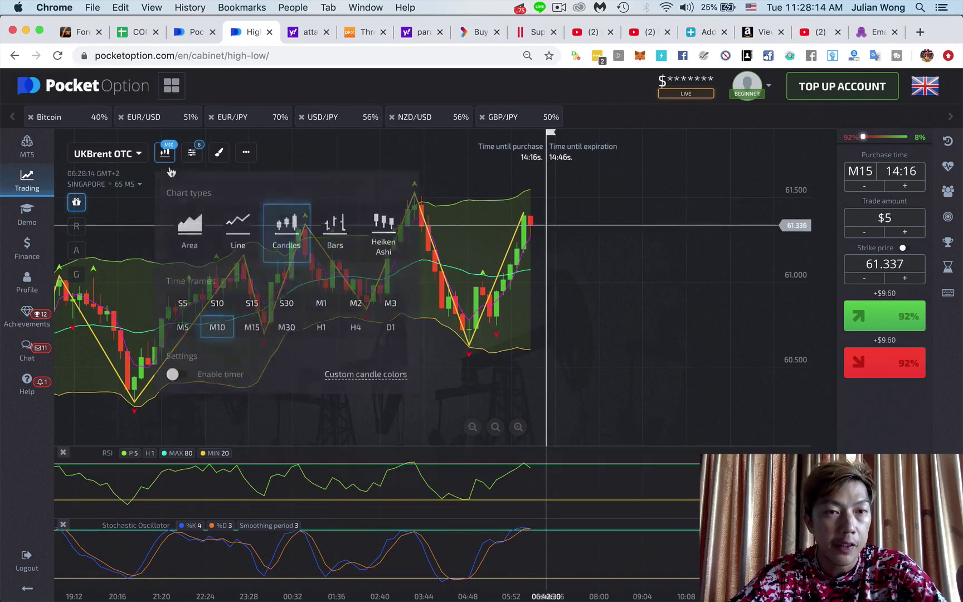
{"action": "left_click", "coordinate": [183, 326]}
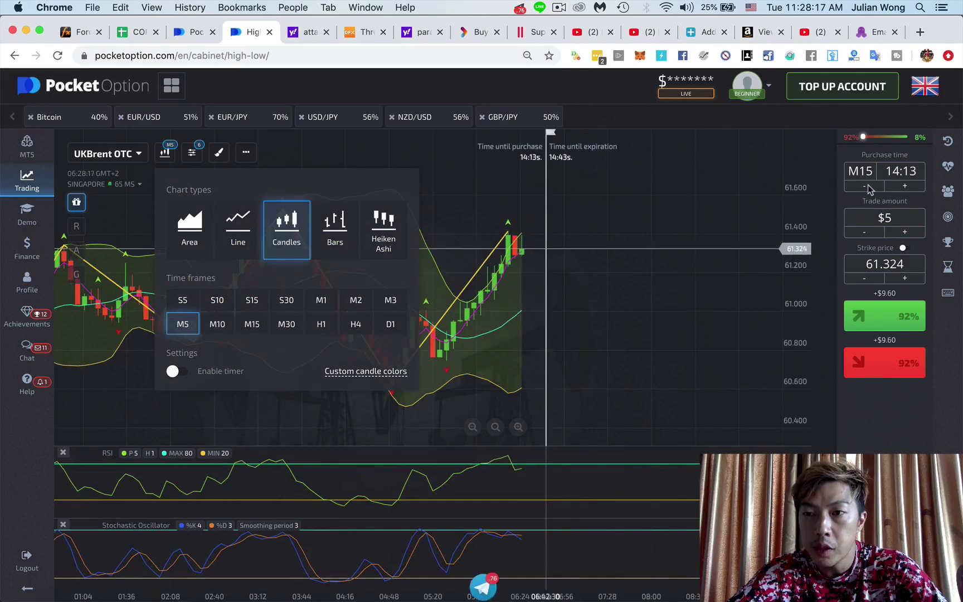
{"action": "left_click", "coordinate": [868, 186]}
{"action": "left_click", "coordinate": [868, 185]}
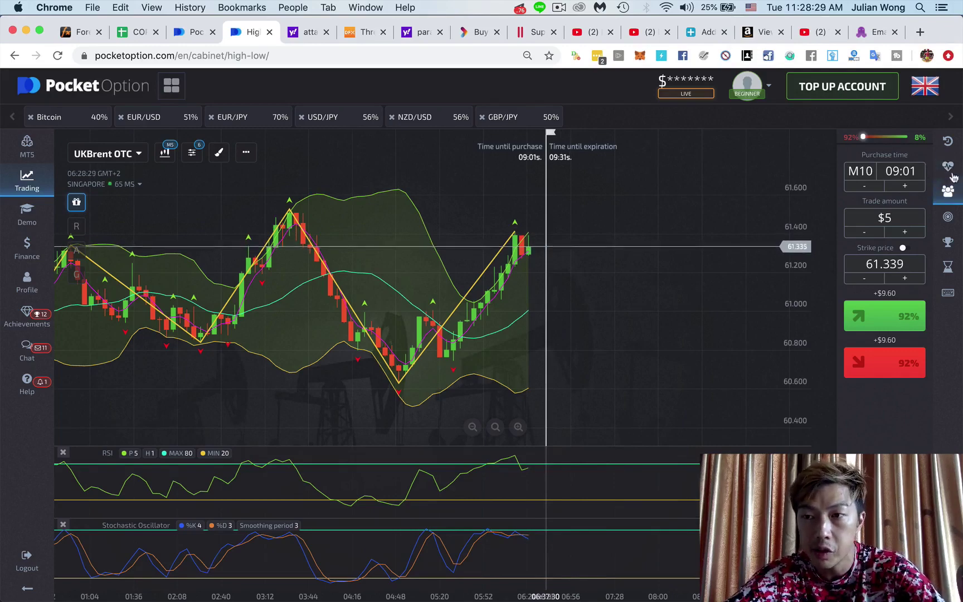
- Briefly open and close express trading, then open the signals panel and scroll to Commodities
{"action": "left_click", "coordinate": [950, 220]}
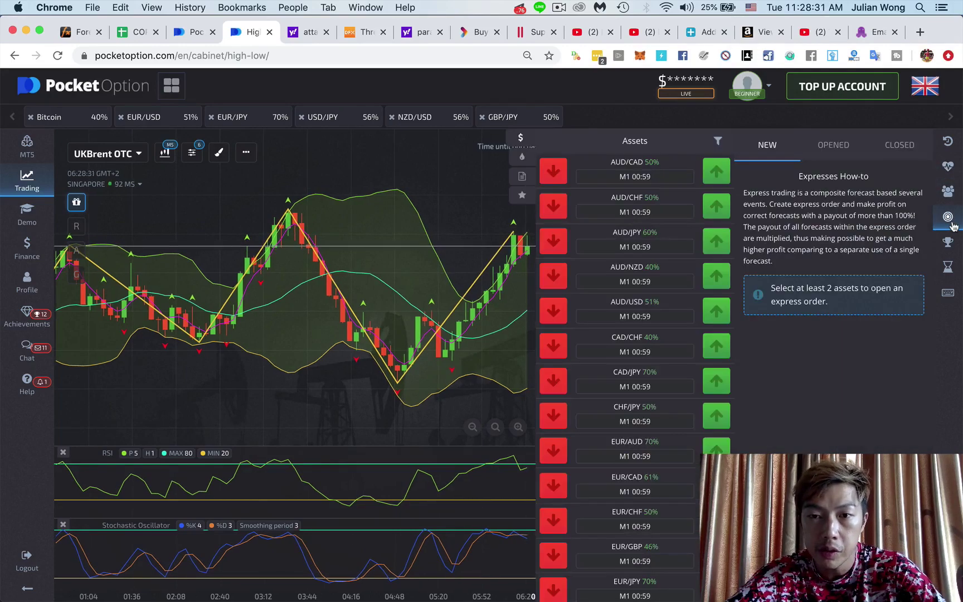
{"action": "left_click", "coordinate": [953, 224]}
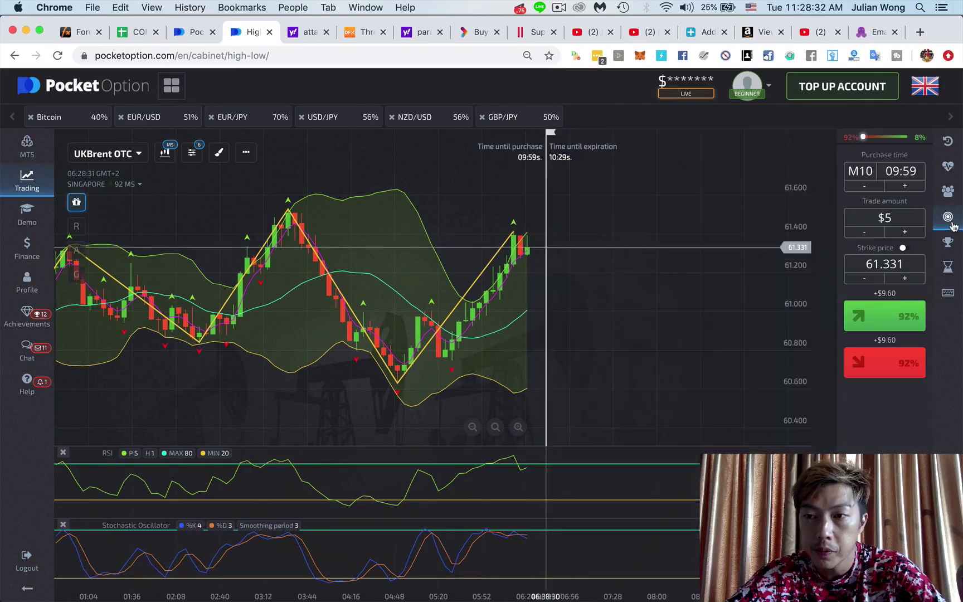
{"action": "left_click", "coordinate": [949, 169]}
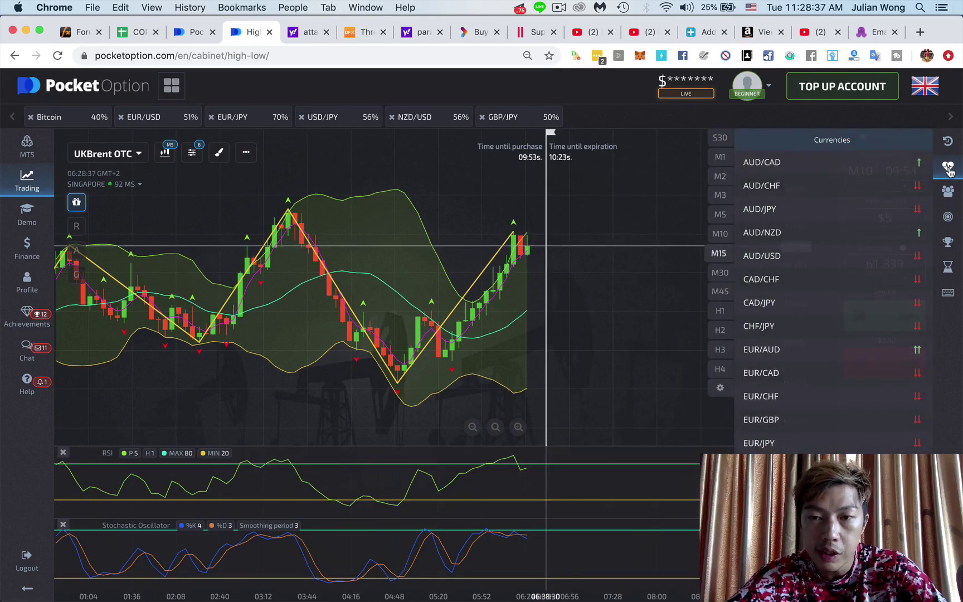
{"action": "scroll", "coordinate": [821, 383], "scroll_direction": "down", "scroll_amount": 15}
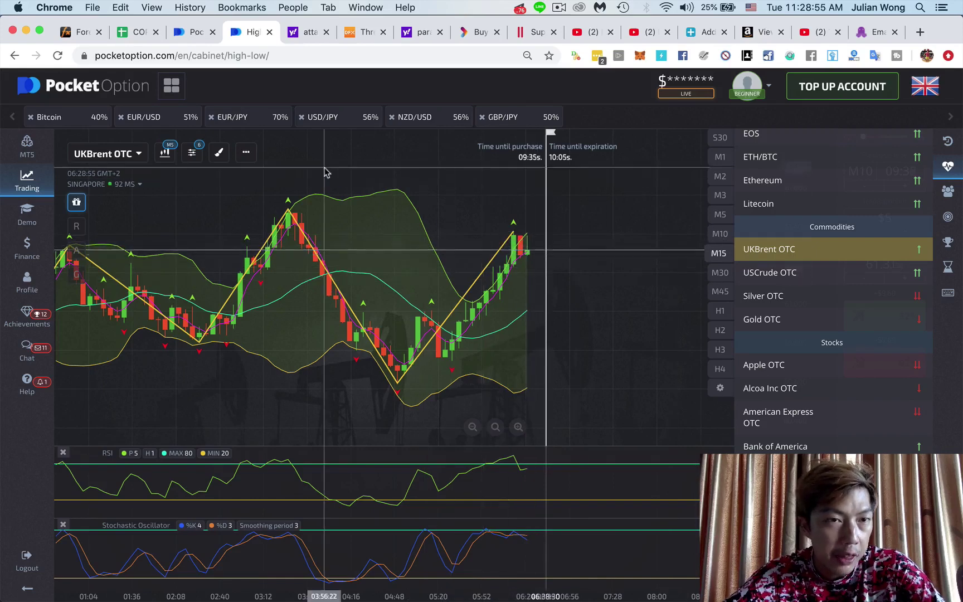
- Switch the chart to M15 candles
{"action": "left_click", "coordinate": [170, 155]}
{"action": "left_click", "coordinate": [256, 327]}
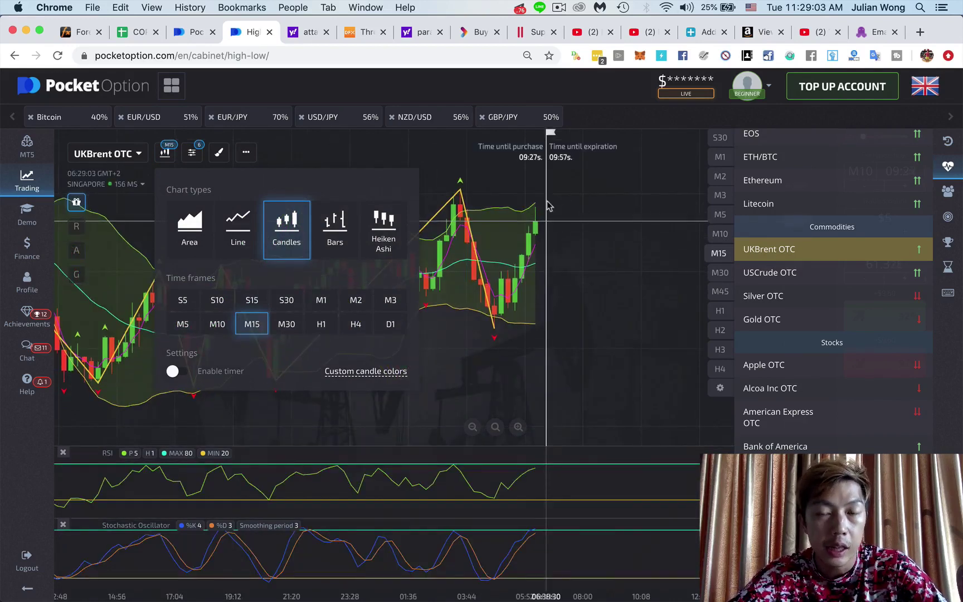
{"action": "left_click", "coordinate": [547, 206]}
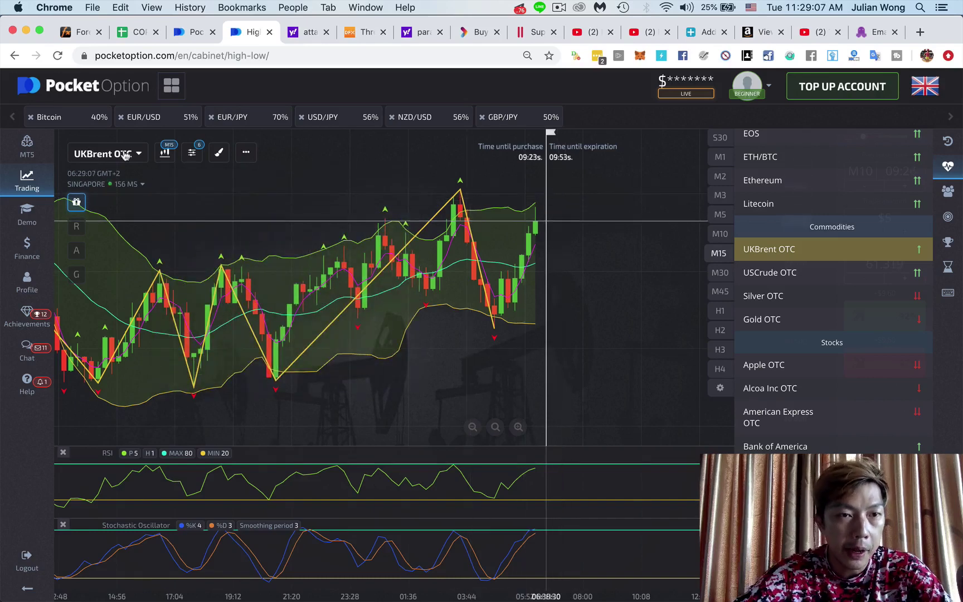
- Change the chart asset from UKBrent OTC via Silver OTC to Gold OTC
{"action": "left_click", "coordinate": [90, 151]}
{"action": "left_click", "coordinate": [368, 236]}
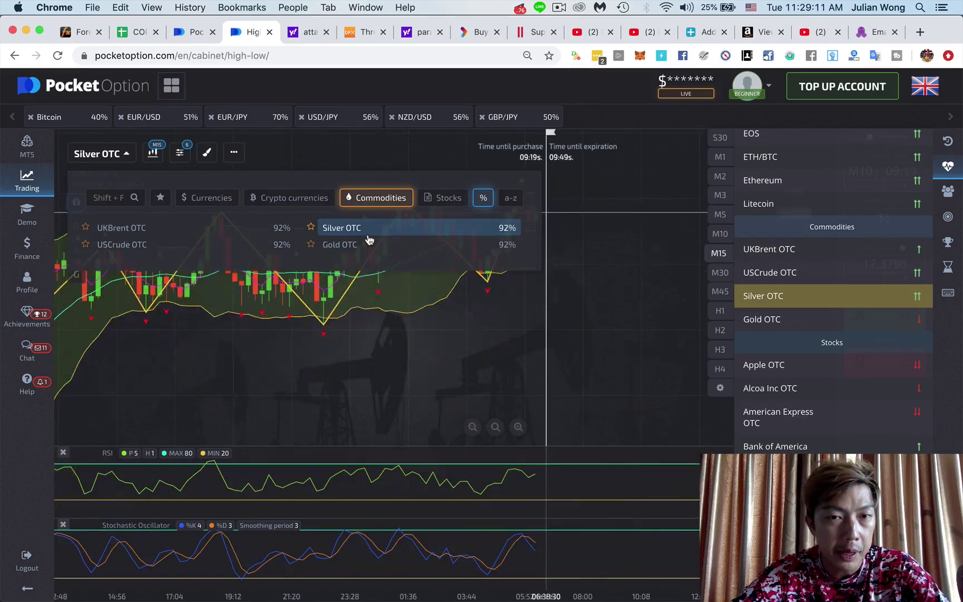
{"action": "left_click", "coordinate": [348, 244]}
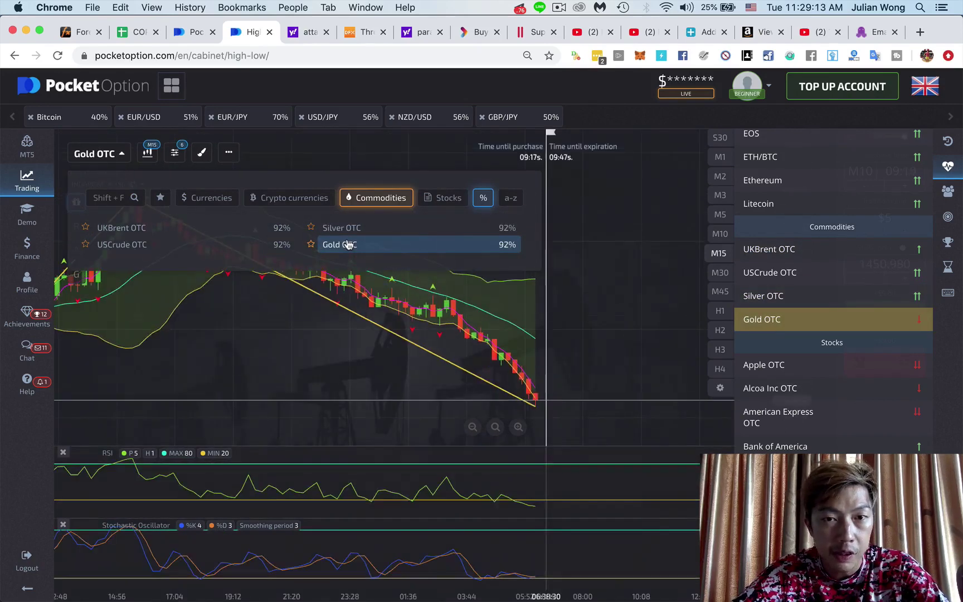
{"action": "left_click", "coordinate": [627, 342]}
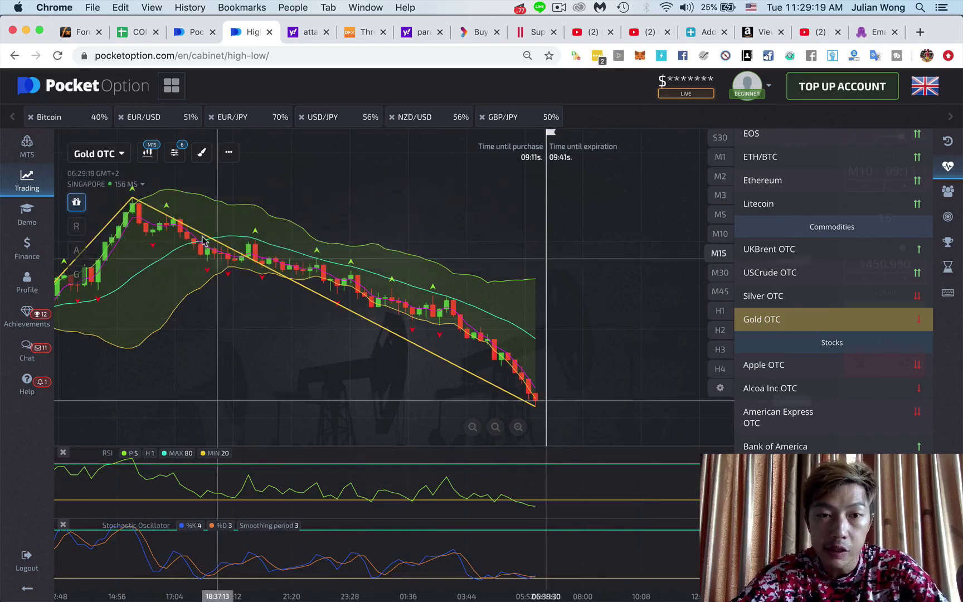
- Step the Gold OTC time frame through H1 and H4 to D1 daily candles
{"action": "left_click", "coordinate": [146, 154]}
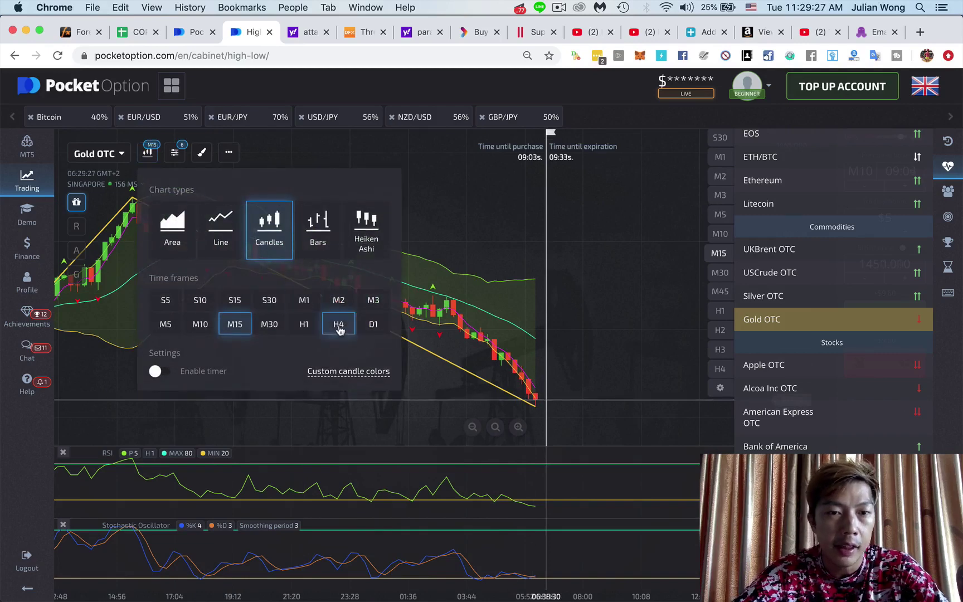
{"action": "left_click", "coordinate": [305, 328]}
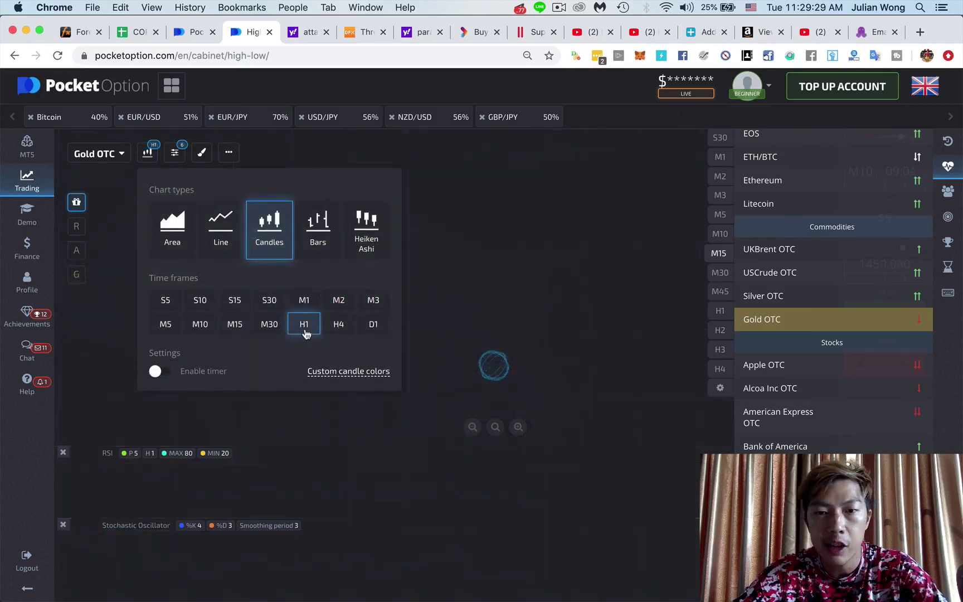
{"action": "left_click", "coordinate": [336, 329]}
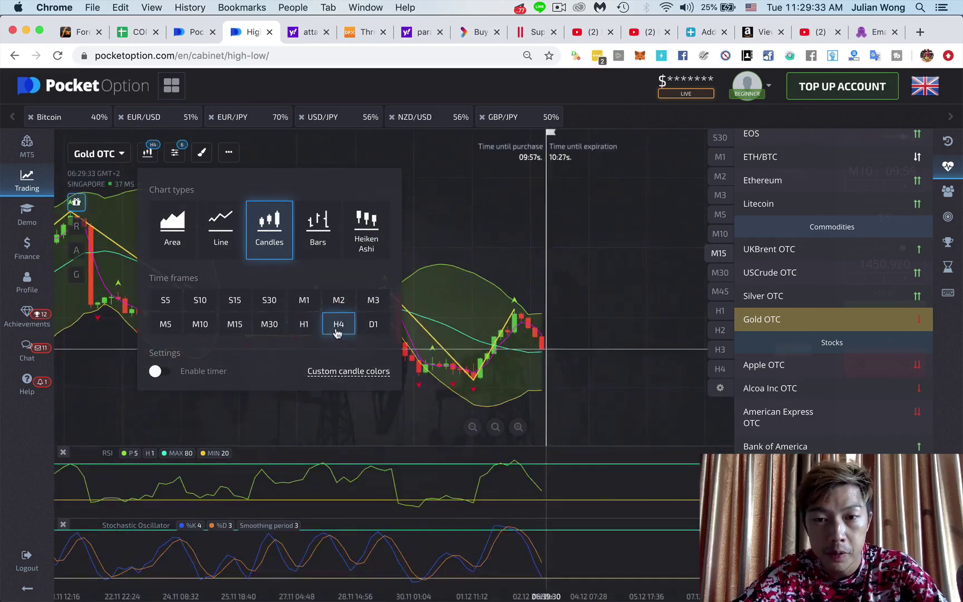
{"action": "left_click", "coordinate": [375, 325]}
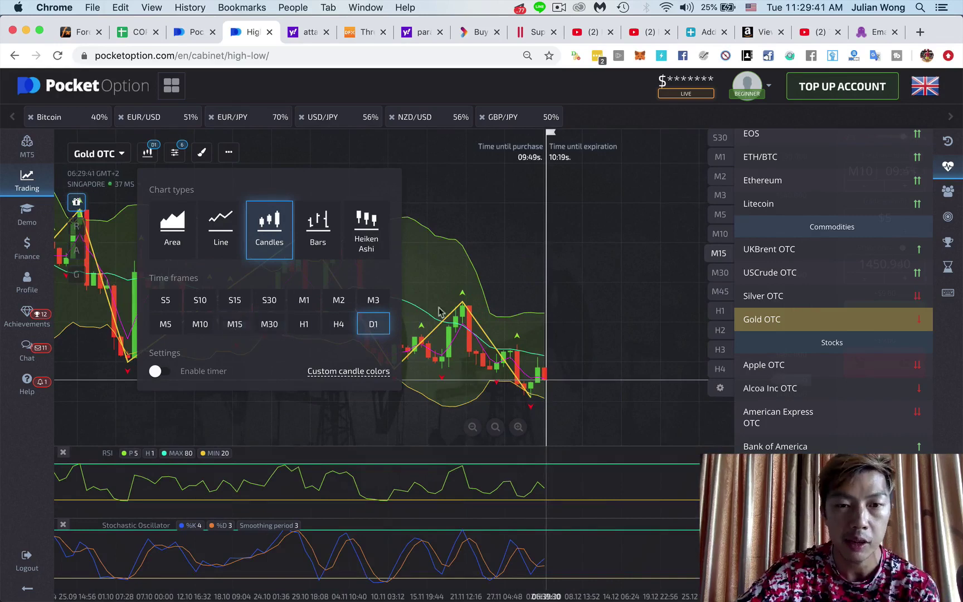
{"action": "left_click", "coordinate": [477, 237]}
- Pan the daily Gold OTC chart sideways to bring other candles into view
{"action": "left_click_drag", "start_coordinate": [477, 236], "coordinate": [587, 219]}
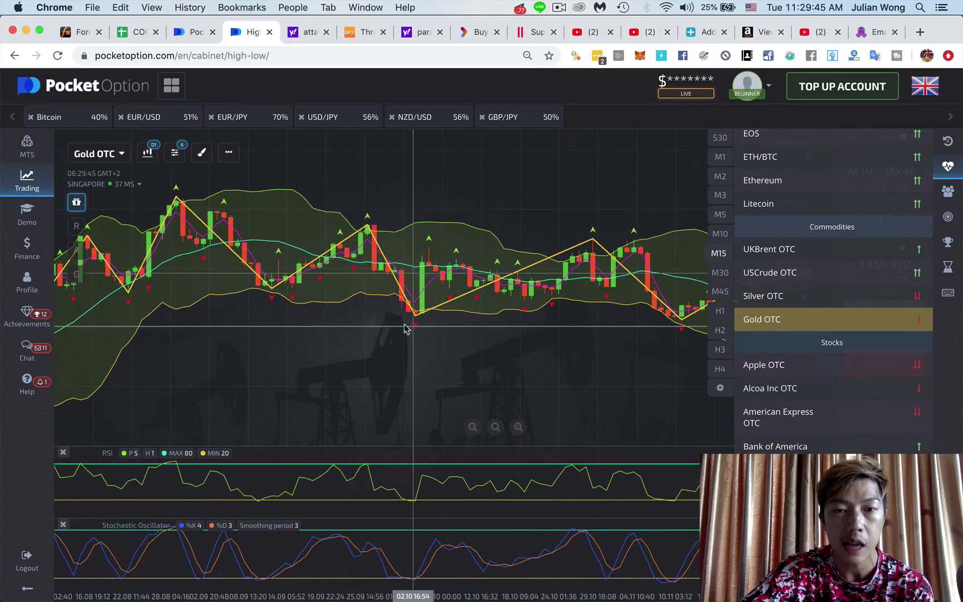